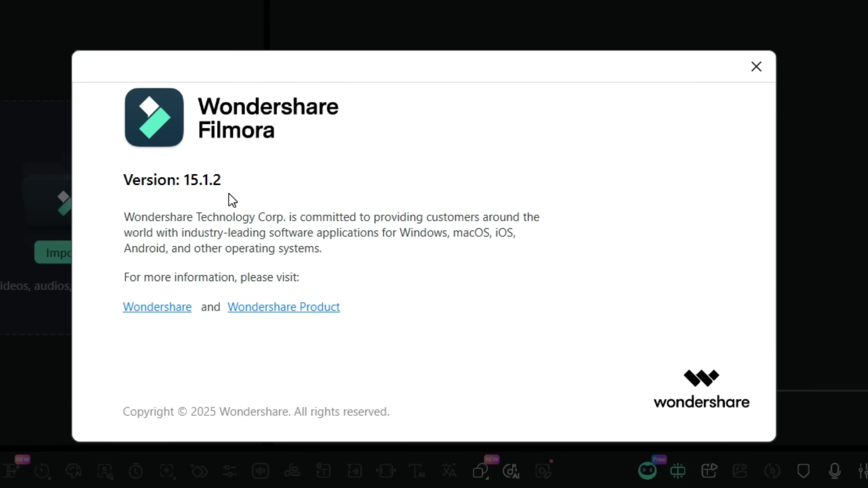
# Close the version information window and open the AI Mate assistant.
pyautogui.click(756, 66)
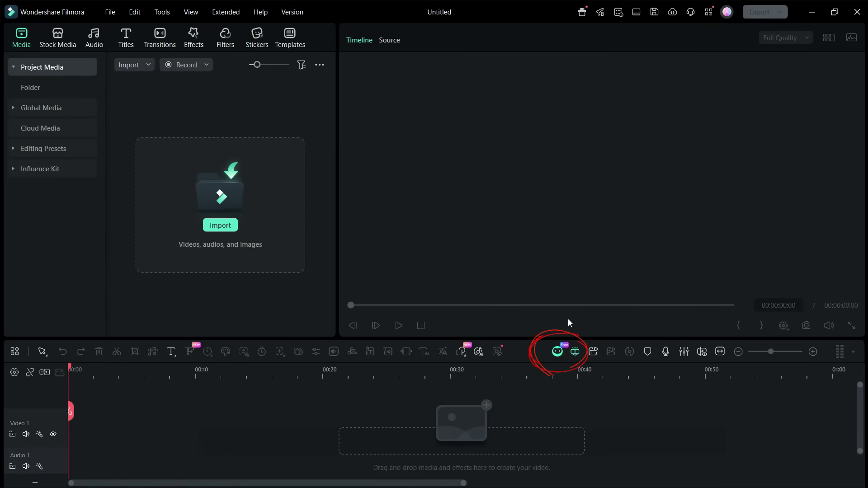
pyautogui.click(560, 350)
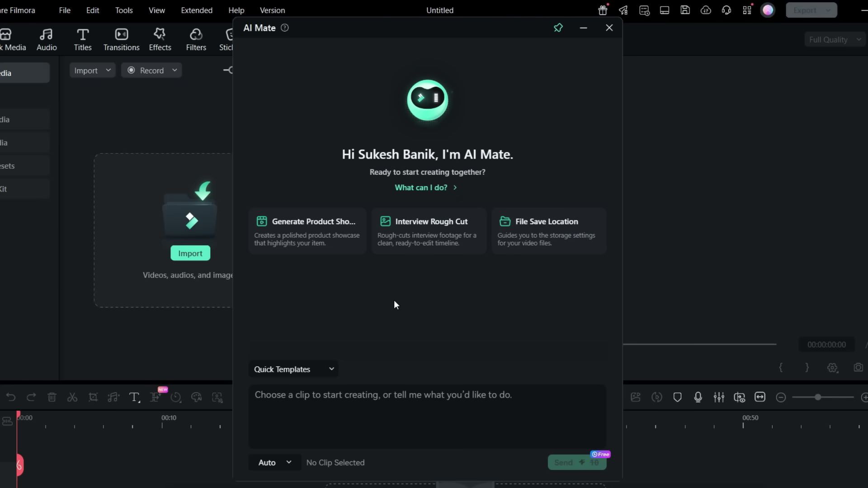
# Browse the AI Mate quick templates, filter them to the Guide category, then close the list.
pyautogui.click(332, 370)
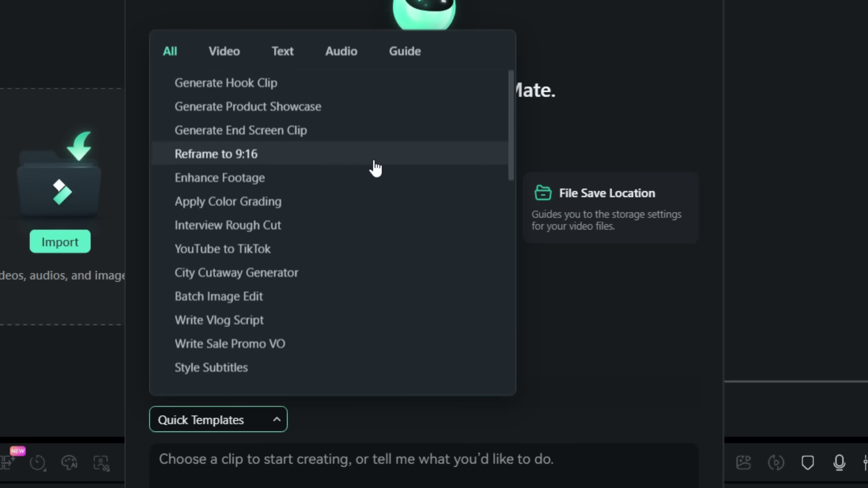
pyautogui.moveTo(512, 110); pyautogui.dragTo(512, 341)
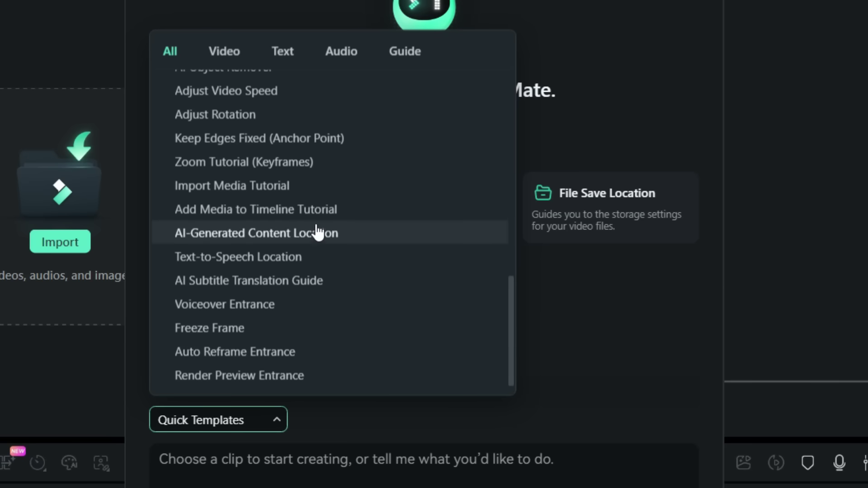
pyautogui.click(406, 53)
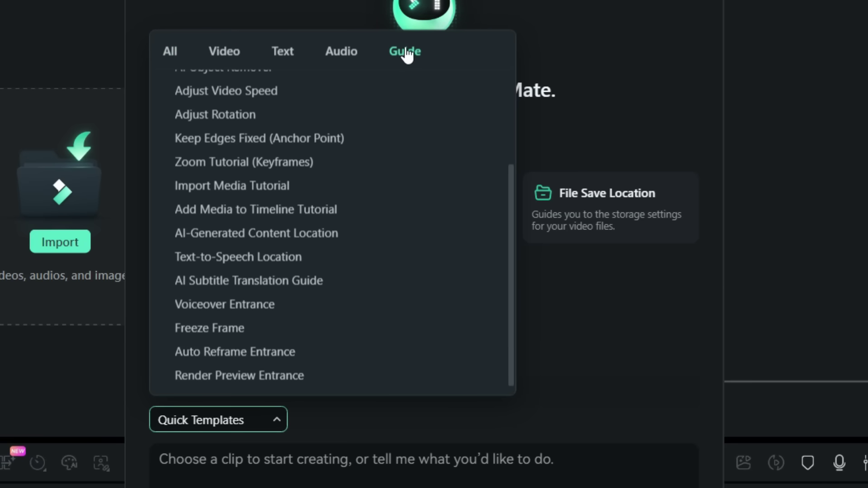
pyautogui.moveTo(512, 207); pyautogui.dragTo(519, 48)
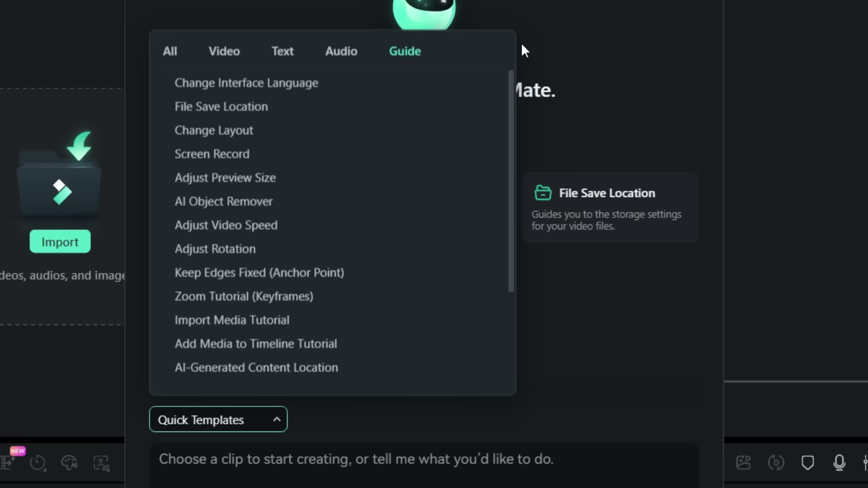
pyautogui.click(607, 89)
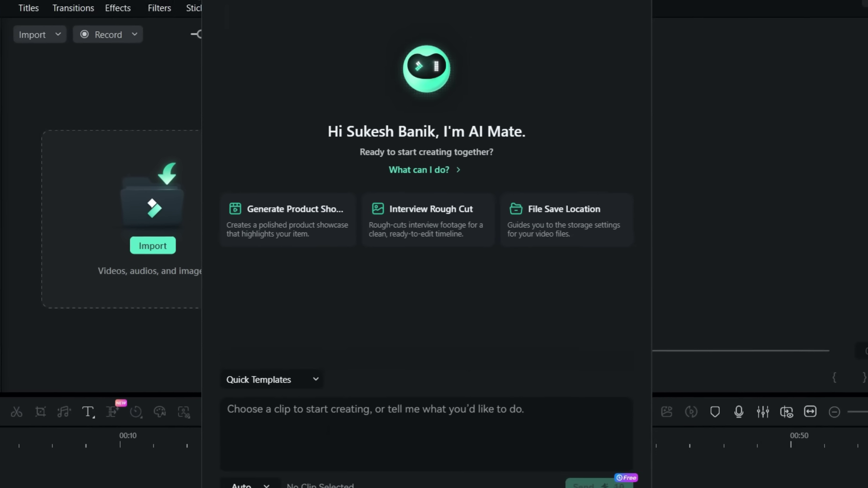
# Keeping Auto mode, send AI Mate the Generate Product Showcase template prompt for a 16:9 iPhone video.
pyautogui.click(287, 460)
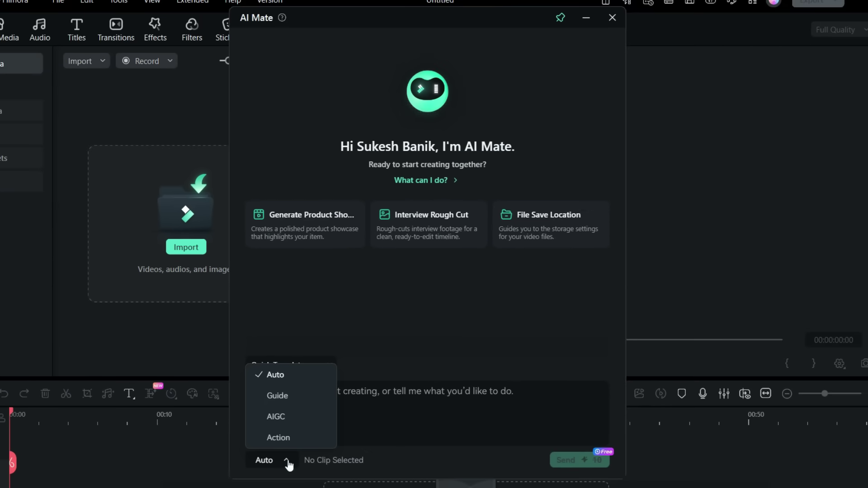
pyautogui.click(289, 463)
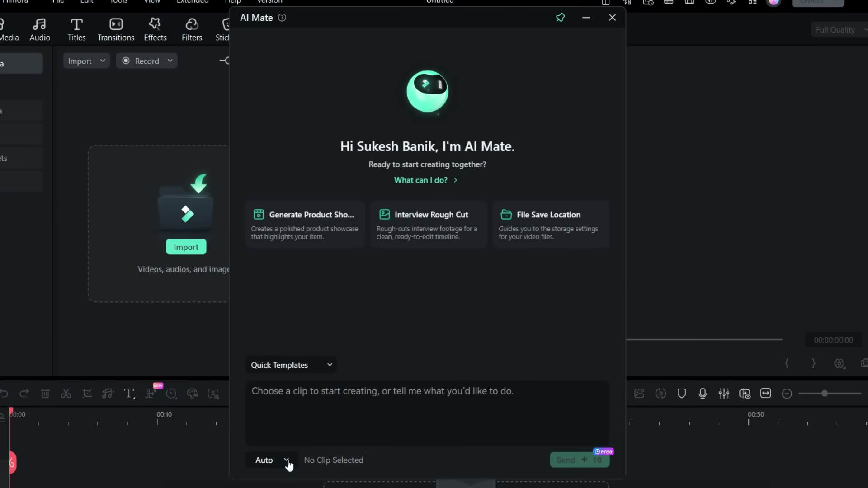
pyautogui.click(368, 403)
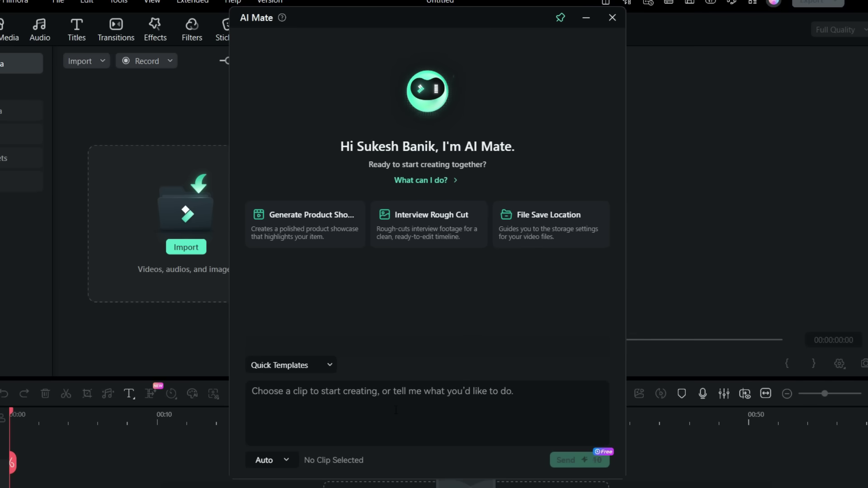
pyautogui.click(302, 225)
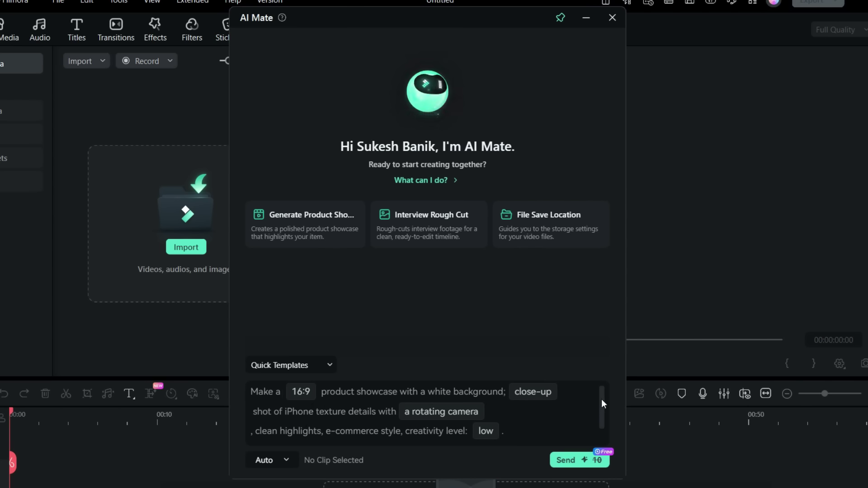
pyautogui.moveTo(601, 400)
pyautogui.mouseDown()
pyautogui.moveTo(602, 419)
pyautogui.moveTo(607, 390)
pyautogui.mouseUp()
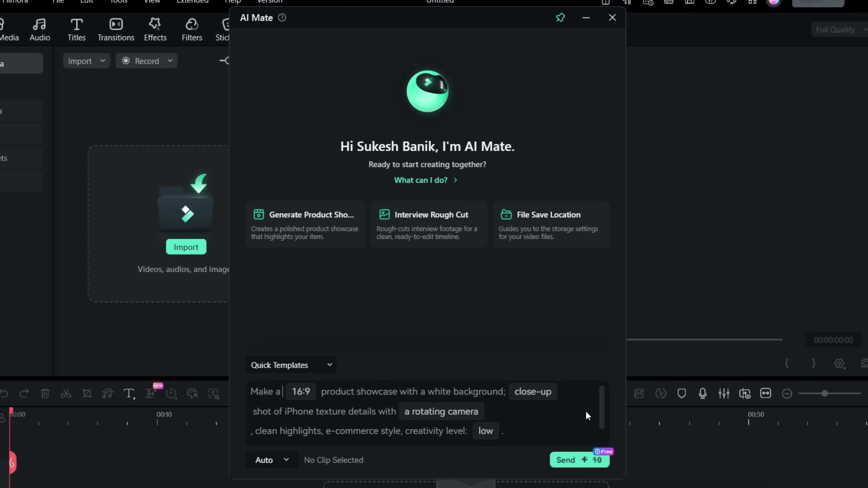
pyautogui.click(571, 461)
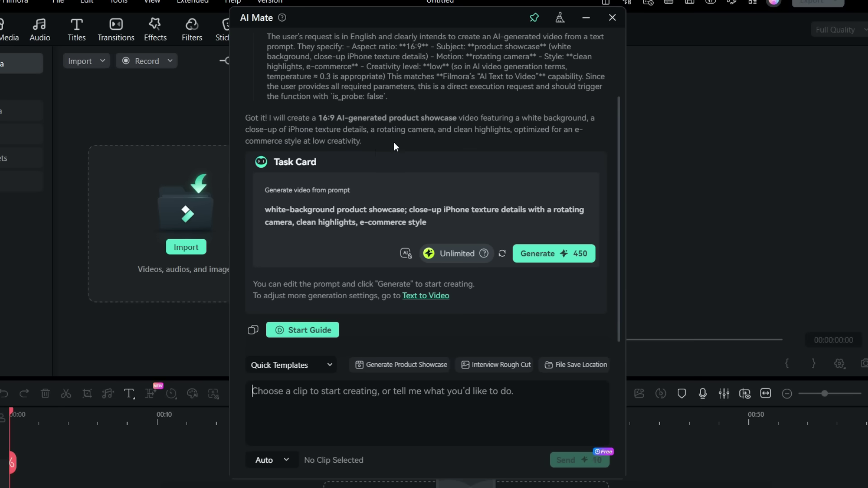
pyautogui.scroll(1, 550, 299)
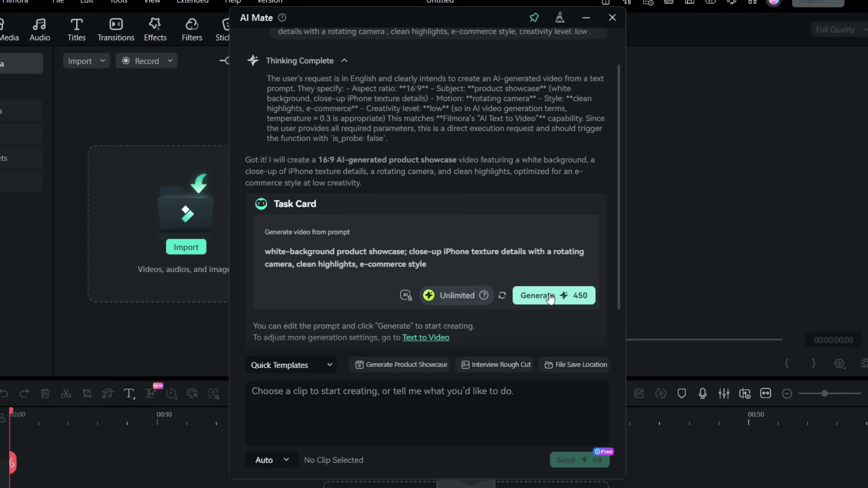
# Generate the iPhone showcase clip from the Task Card, then reopen AI Mate.
pyautogui.click(551, 297)
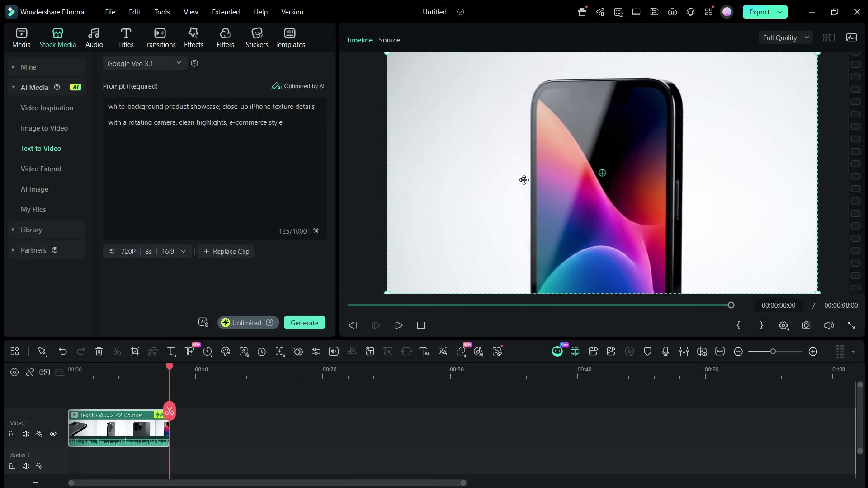
pyautogui.click(557, 352)
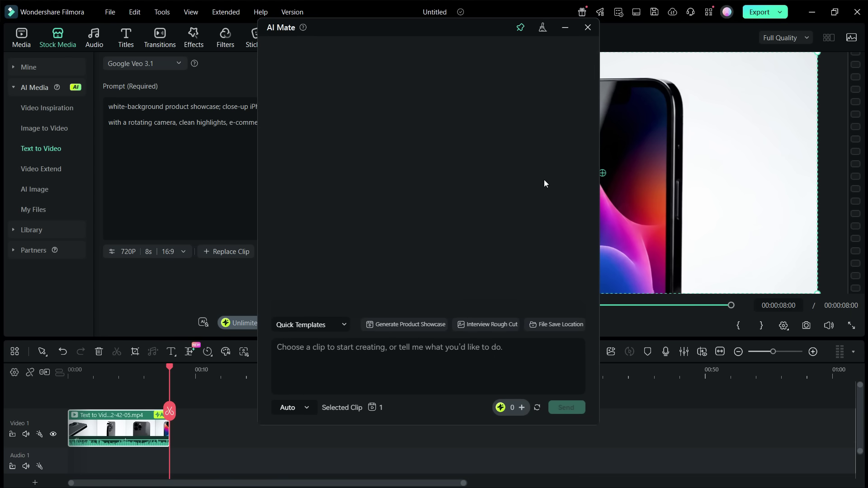
# Play the four cinema clips from about 15 s, pause at 00:00:22:13, and reopen AI Mate.
pyautogui.click(398, 324)
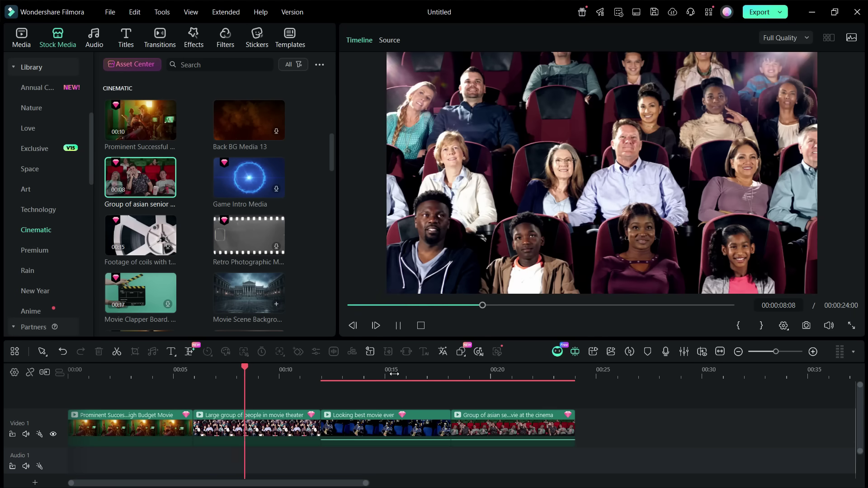
pyautogui.click(394, 373)
pyautogui.click(523, 374)
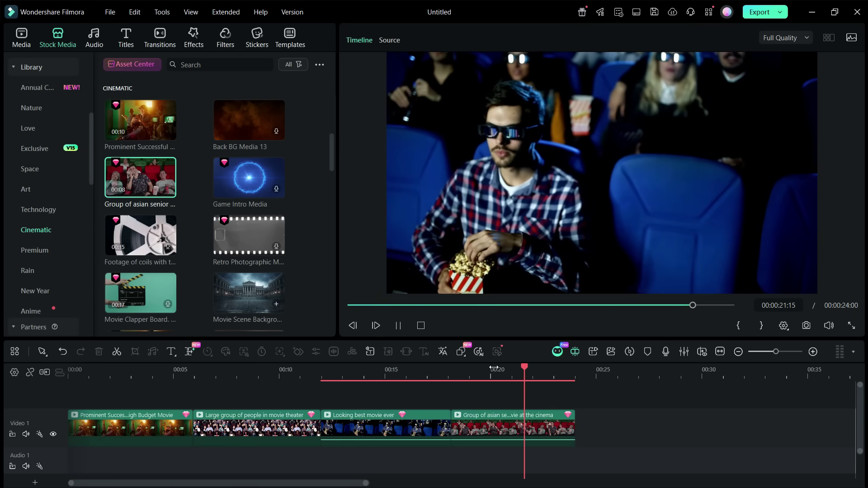
pyautogui.click(398, 325)
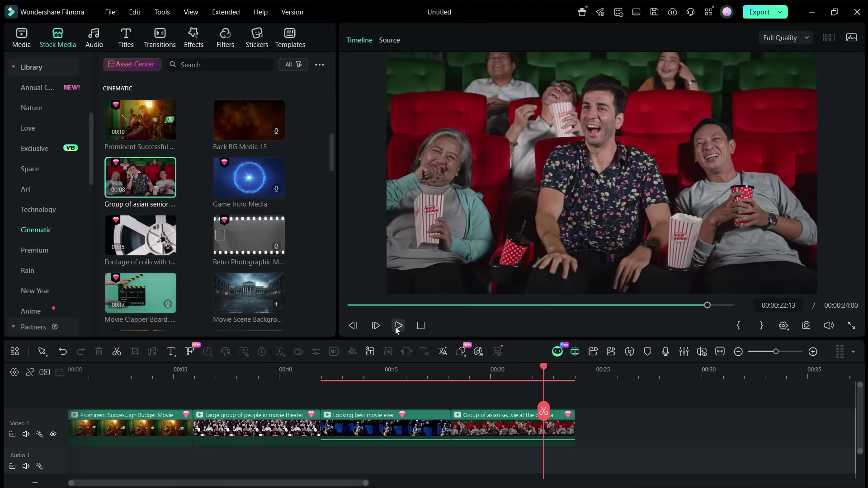
pyautogui.click(557, 356)
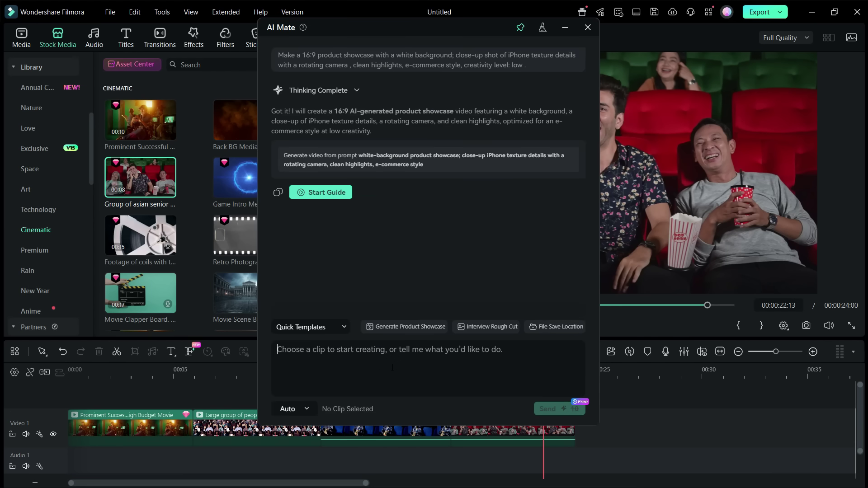
# Ask AI Mate 'how to generate background music for my videos', follow the Smart BGM suggestion, then close it.
pyautogui.write('how to')
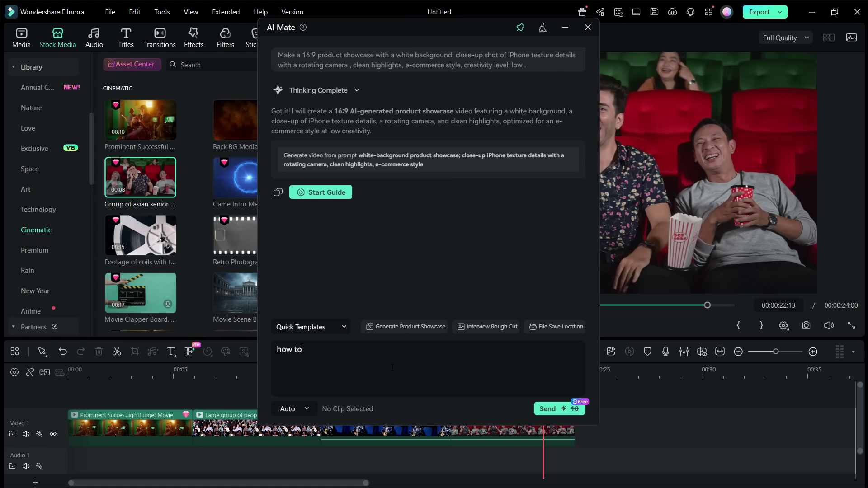
pyautogui.write(' generate background mus')
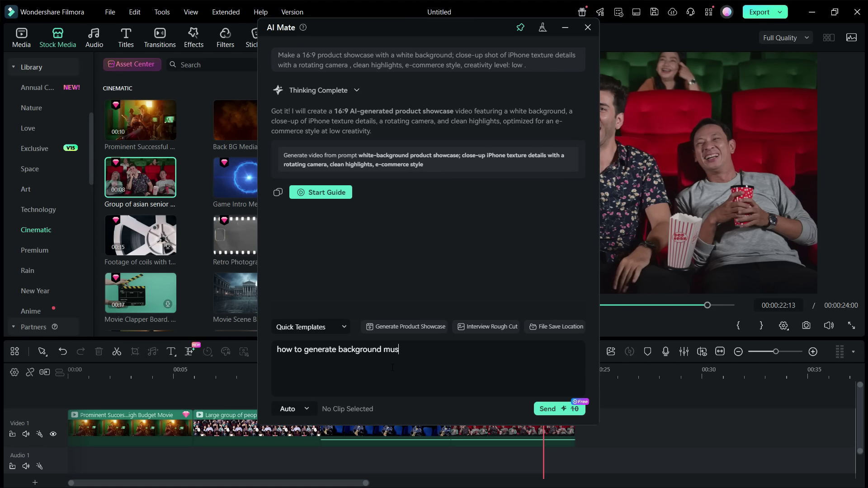
pyautogui.write('ic for my videos')
pyautogui.click(546, 408)
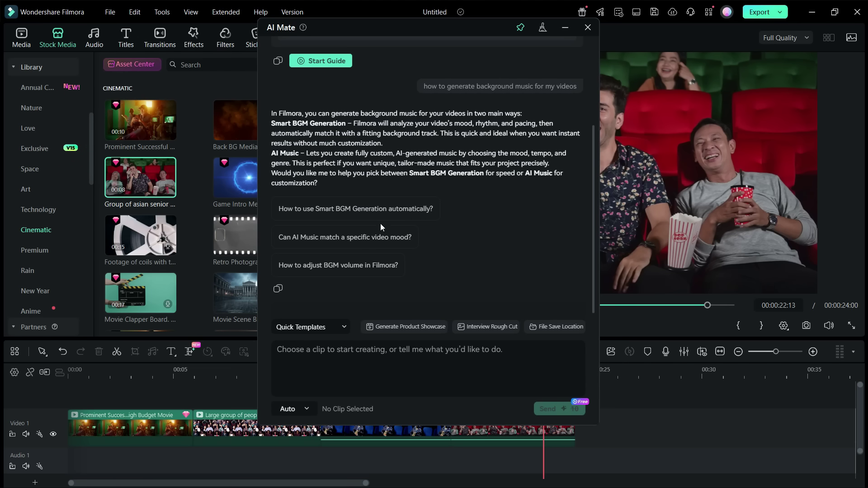
pyautogui.click(354, 213)
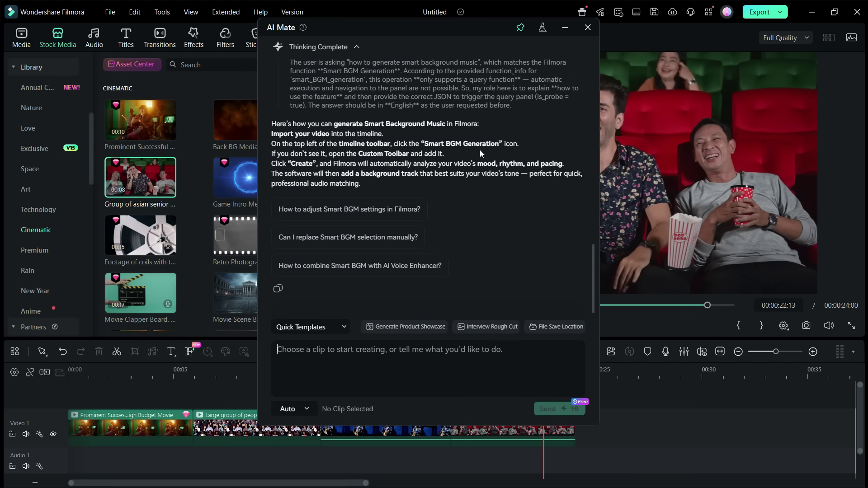
pyautogui.click(459, 365)
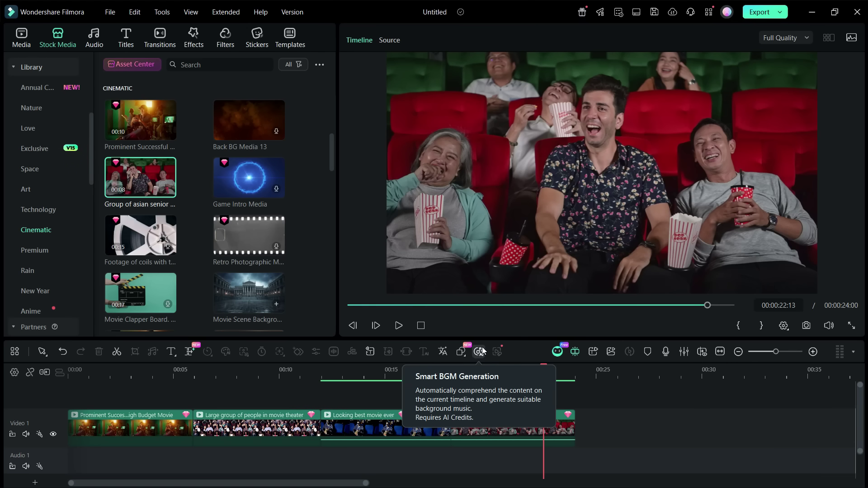
# Add the Smart BGM Generation tool to the timeline toolbar.
pyautogui.click(14, 352)
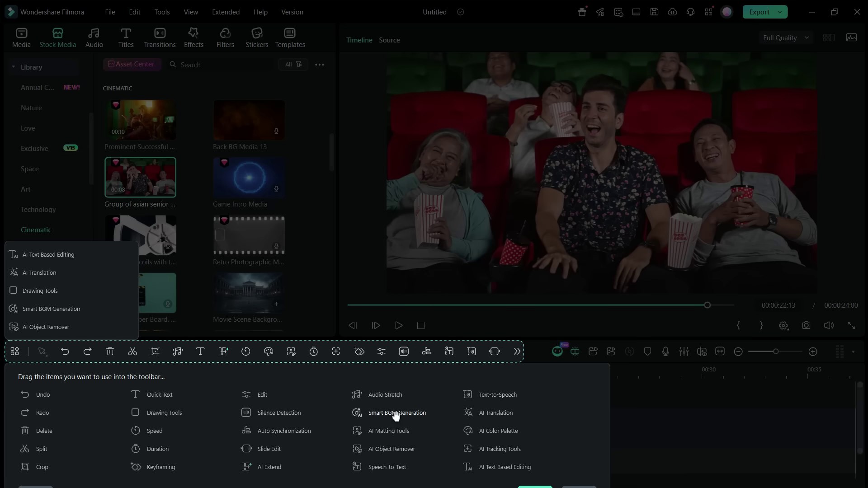
pyautogui.click(397, 412)
pyautogui.moveTo(397, 412); pyautogui.dragTo(401, 365)
pyautogui.click(441, 366)
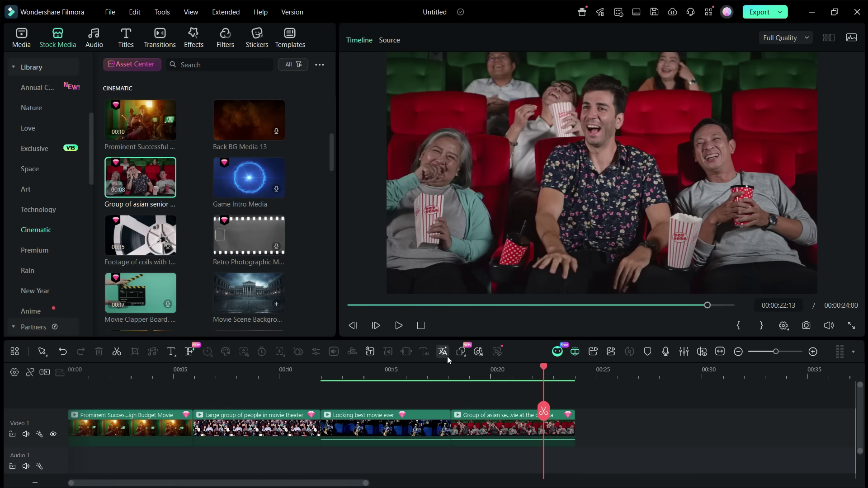
# Generate a Smart BGM music track for the video and play it back.
pyautogui.click(479, 352)
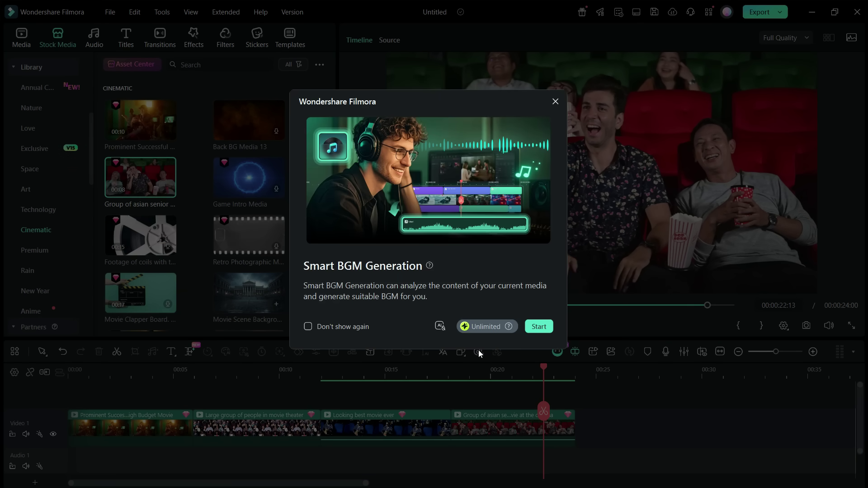
pyautogui.click(539, 327)
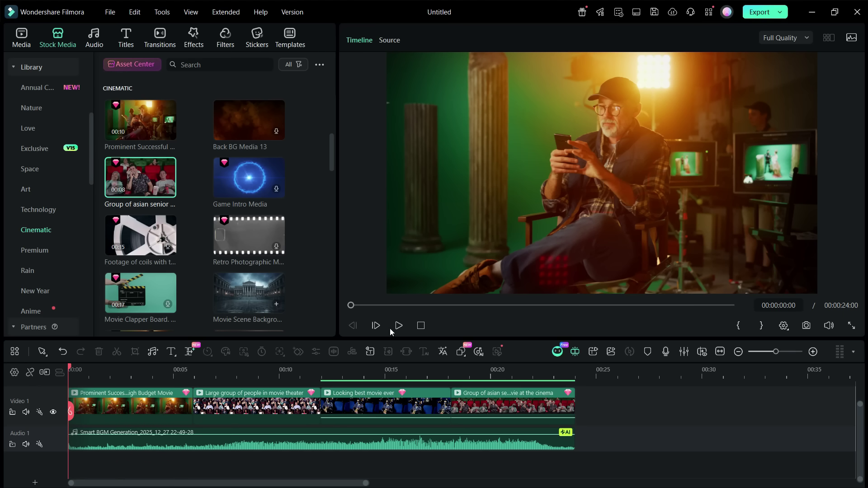
pyautogui.click(398, 326)
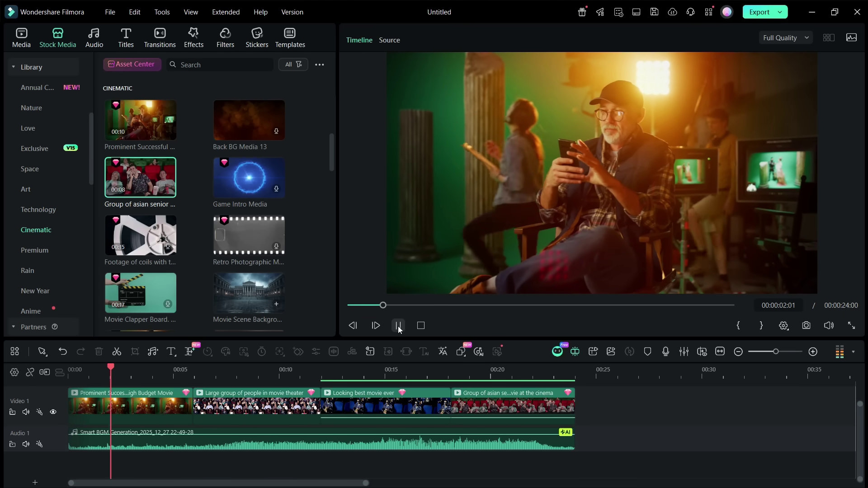
# Preview the BGM-backed video from about 8 s, pause at 00:00:16:19, and reopen AI Mate's prompt.
pyautogui.click(242, 375)
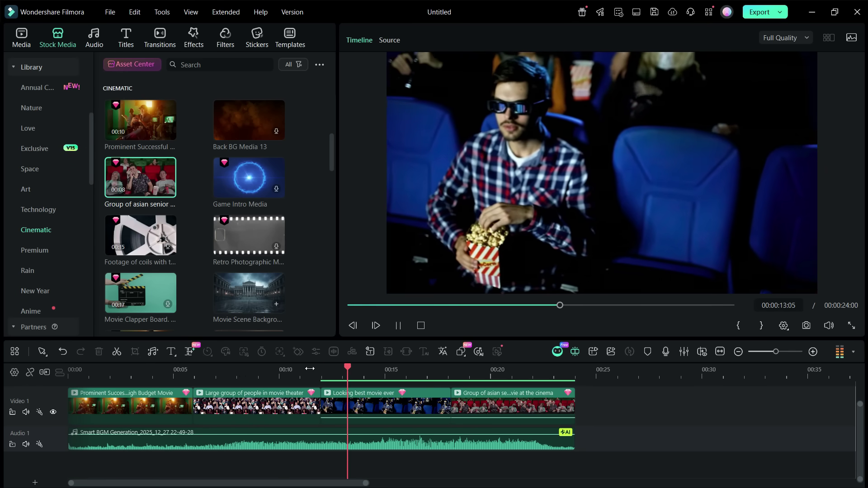
pyautogui.click(399, 326)
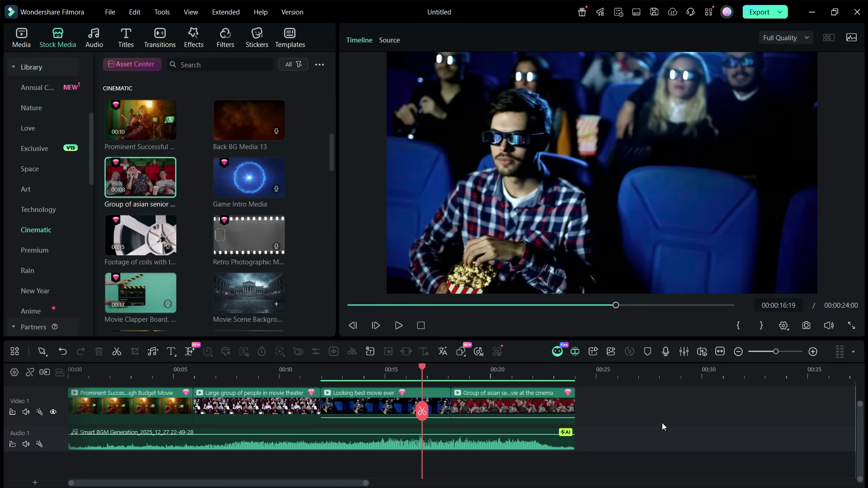
pyautogui.click(558, 353)
pyautogui.click(348, 361)
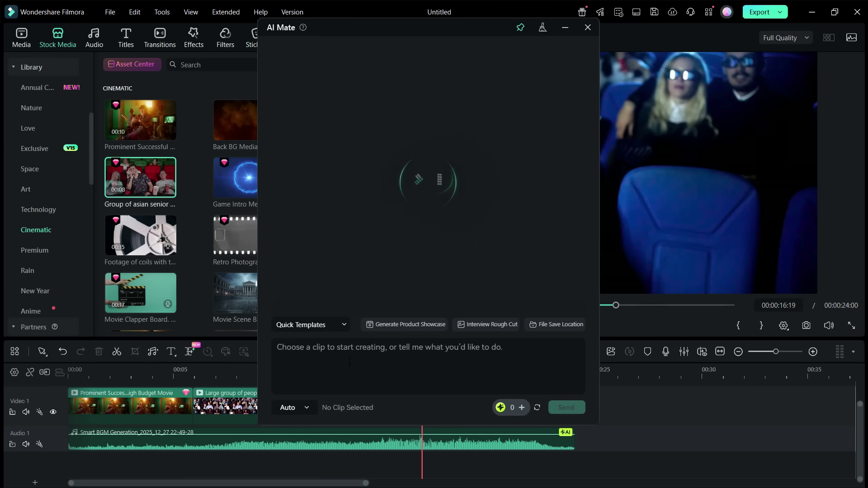
# Ask AI Mate to 'find me cinematic transitions' and drag one onto the Looking best movie ever clip.
pyautogui.write('find me c')
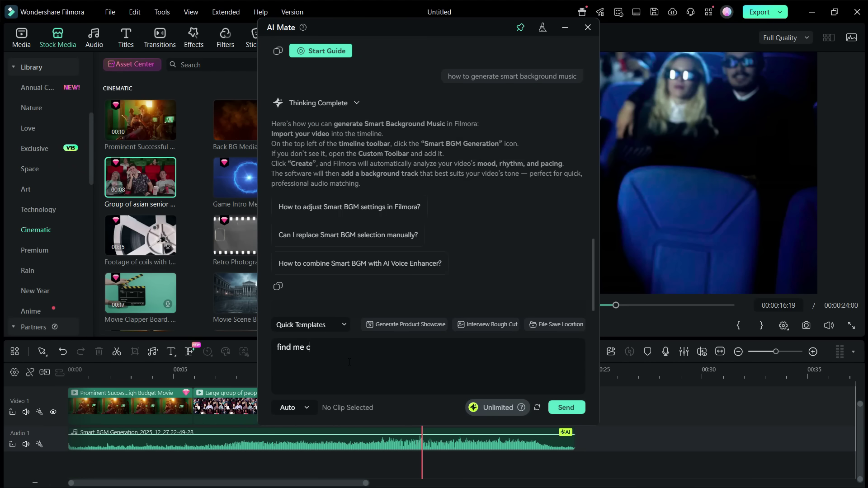
pyautogui.write('inemat')
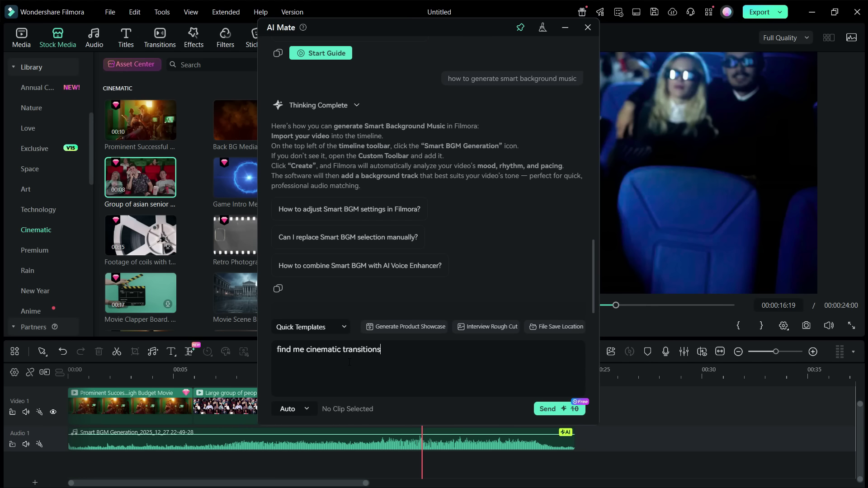
pyautogui.write('ic transitions')
pyautogui.press('Return')
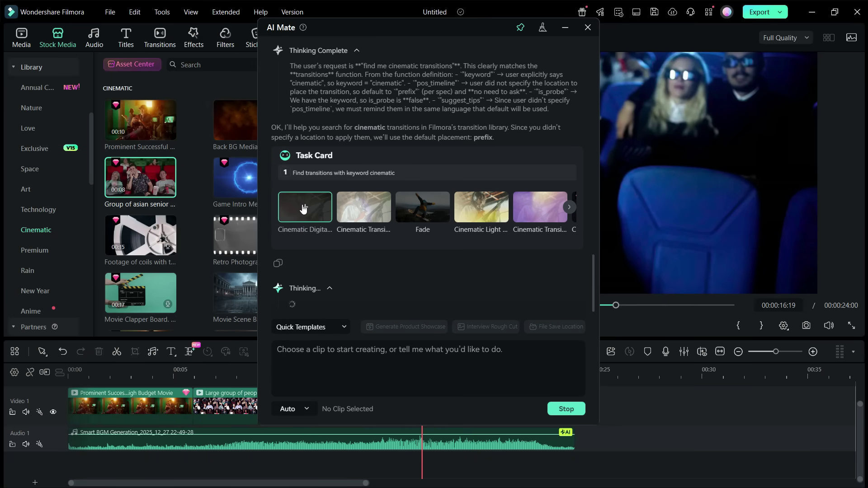
pyautogui.click(571, 207)
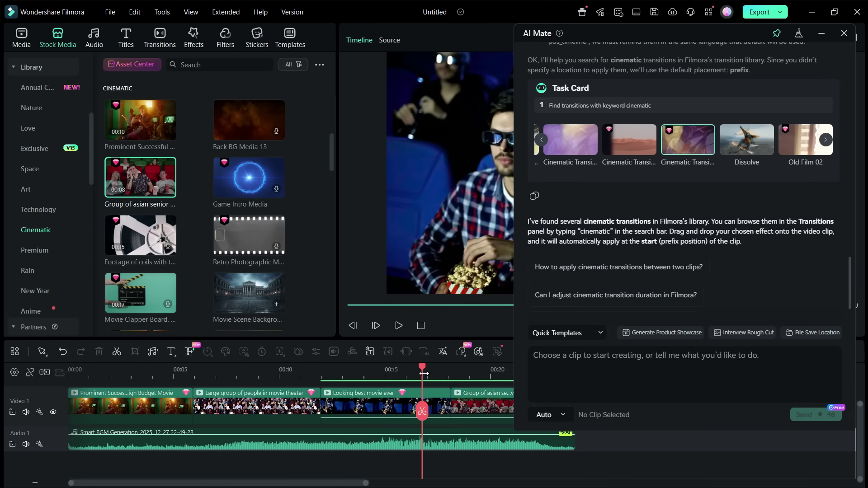
pyautogui.moveTo(662, 166); pyautogui.dragTo(389, 390)
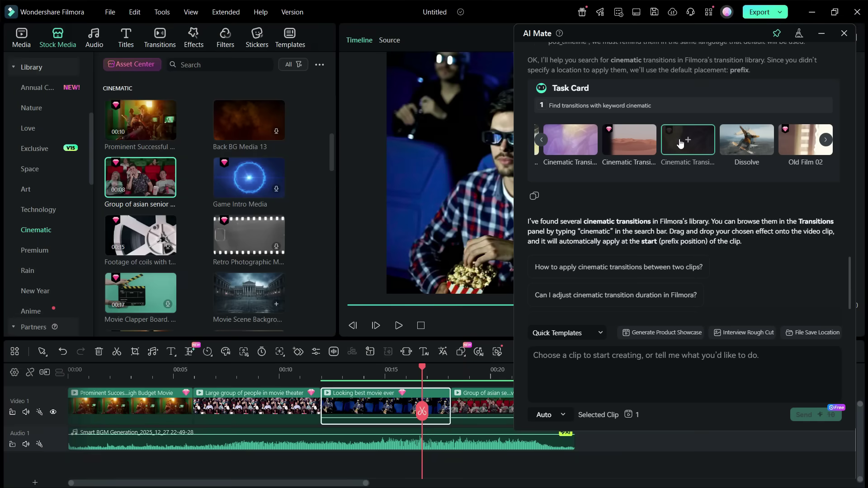
# Ask AI Mate to 'give me 5 tips to make videos cinematic' and read the reply.
pyautogui.write('give me 5 tips')
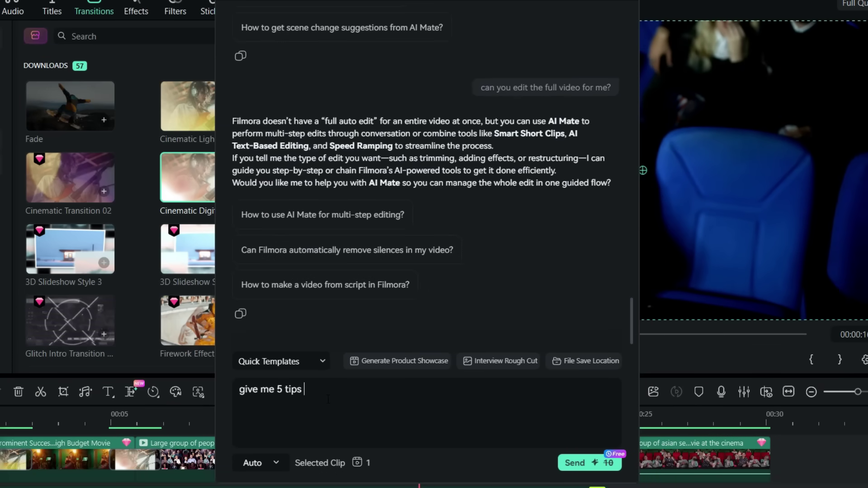
pyautogui.write(' to make videos cinem')
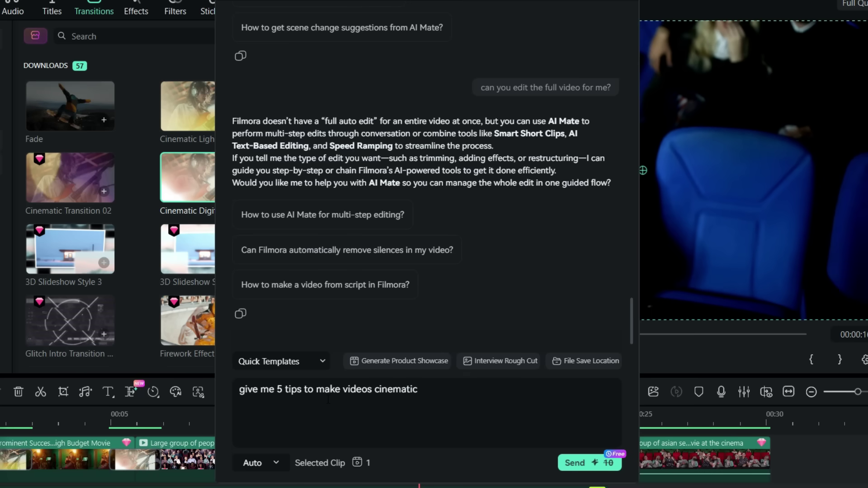
pyautogui.write('atic')
pyautogui.click(576, 463)
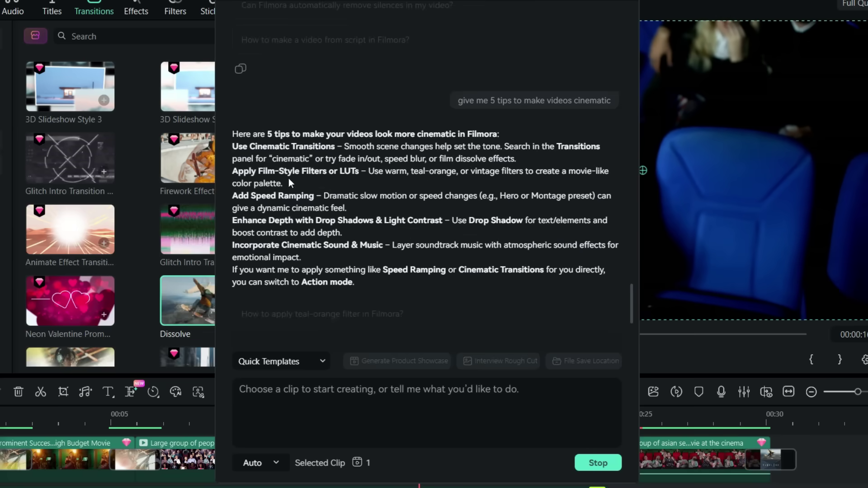
pyautogui.scroll(5, 501, 167)
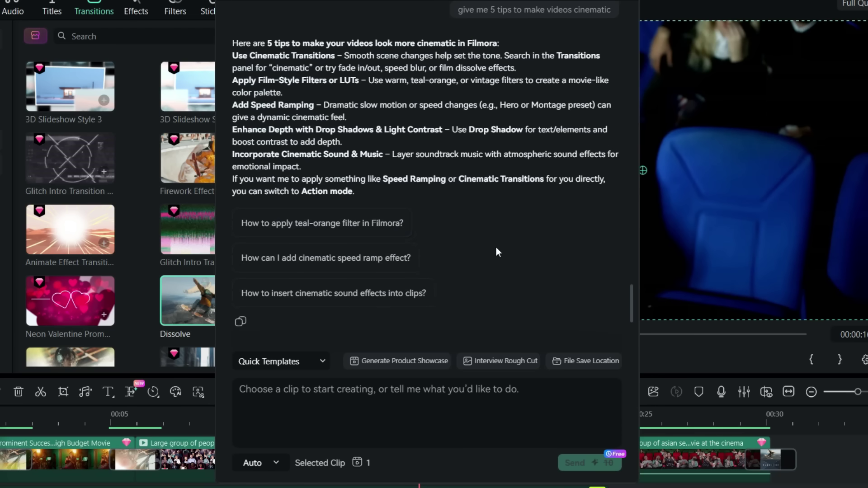
# Clear all AI Mate conversations and confirm the deletion.
pyautogui.moveTo(602, 15)
pyautogui.click(569, 2)
pyautogui.click(469, 295)
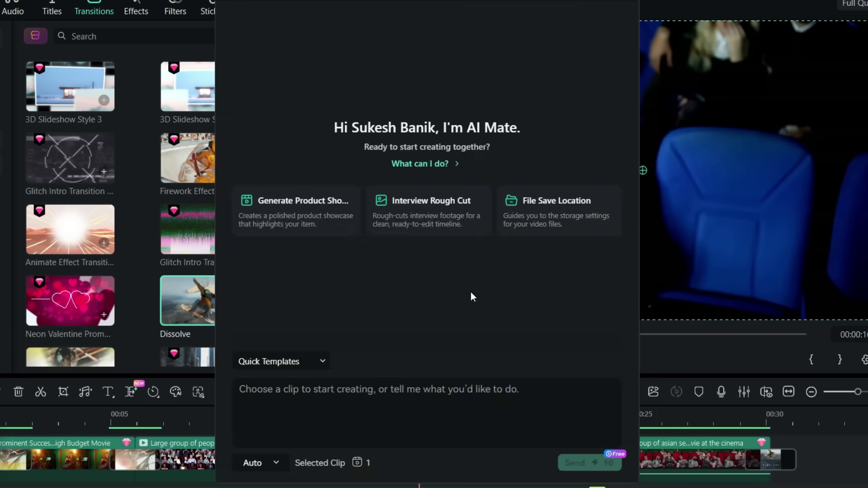